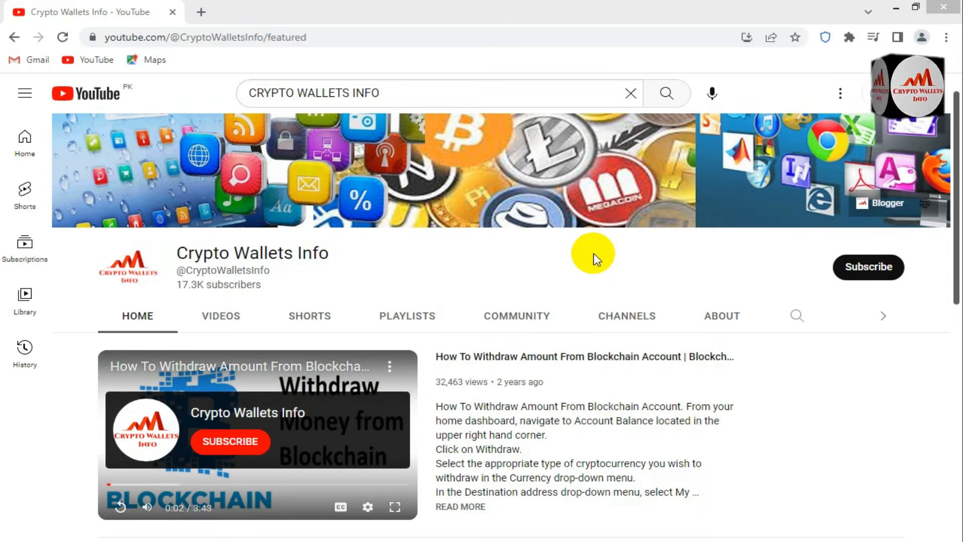
left_click_drag(956, 173, 956, 396)
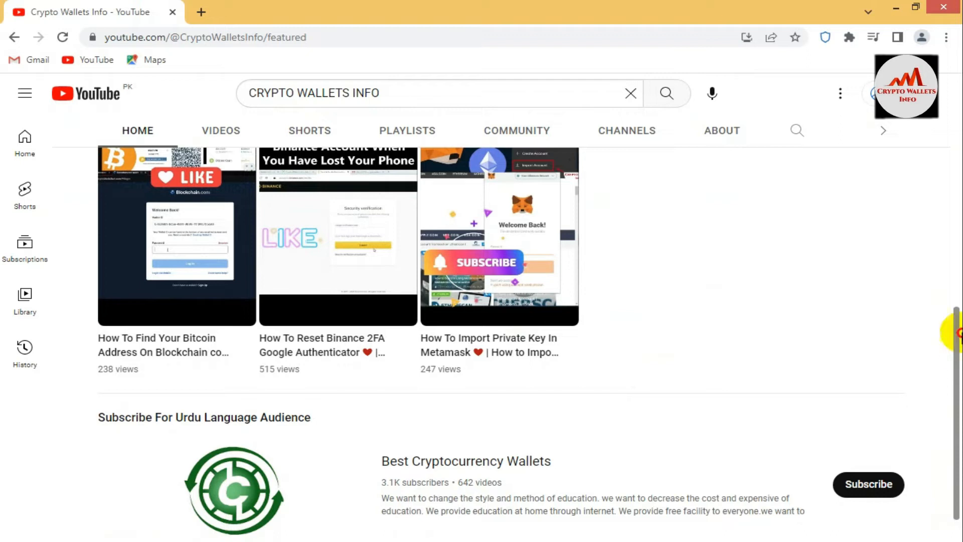
scroll(952, 248, "up", 4)
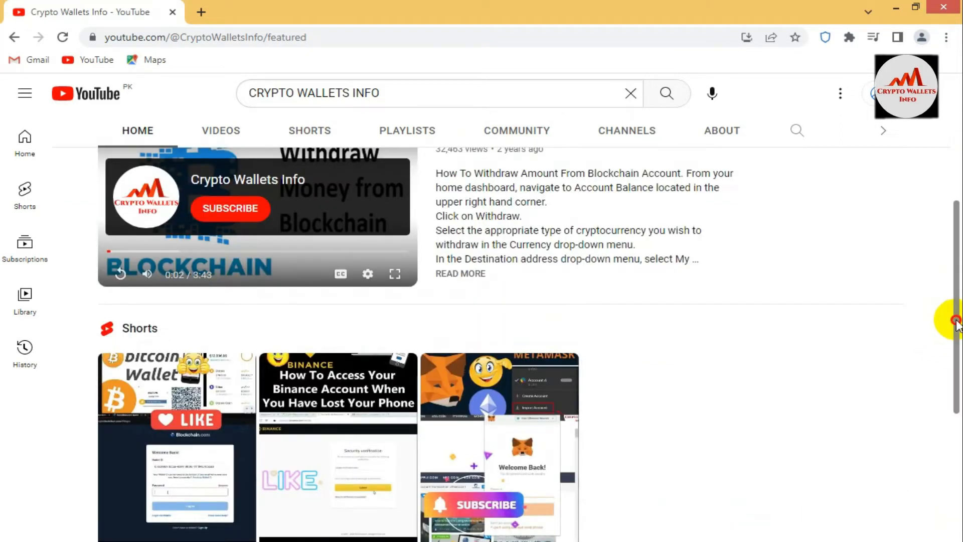
left_click_drag(955, 322, 954, 150)
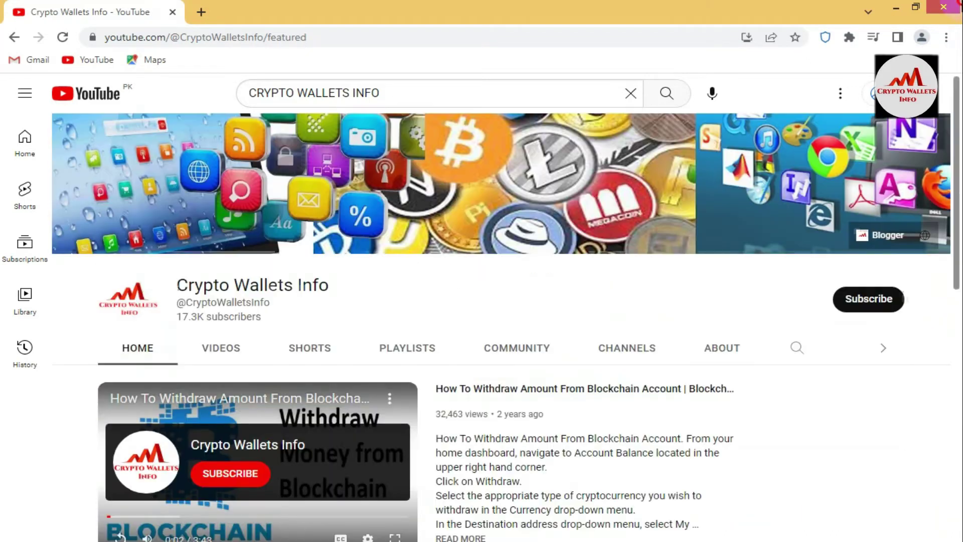
Step: Show the YouTube channel's full Videos list
left_click(225, 349)
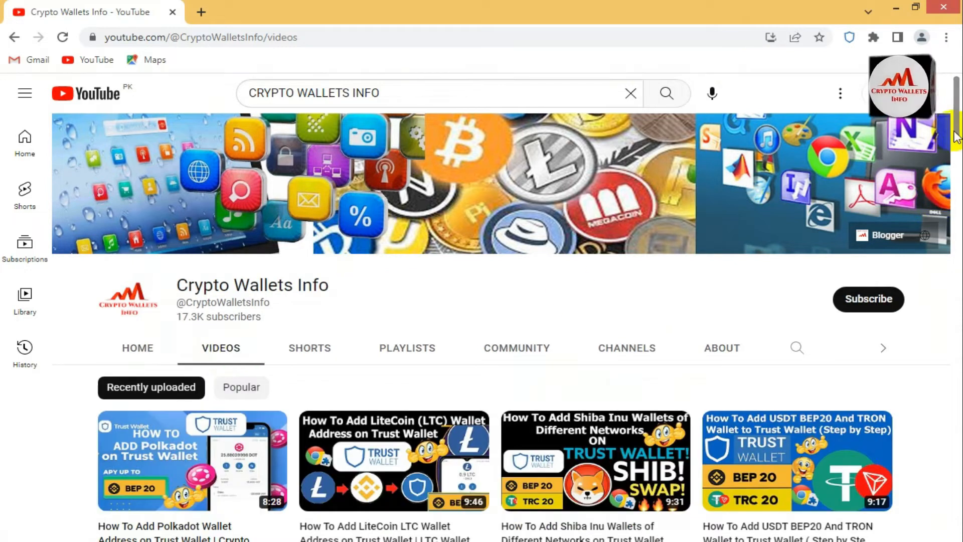
left_click_drag(954, 136, 955, 179)
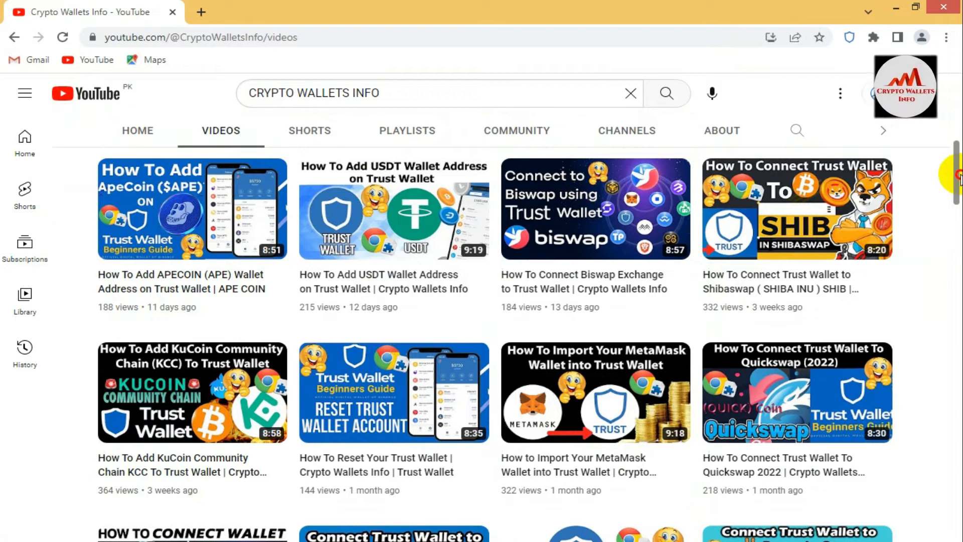
left_click_drag(956, 180, 956, 68)
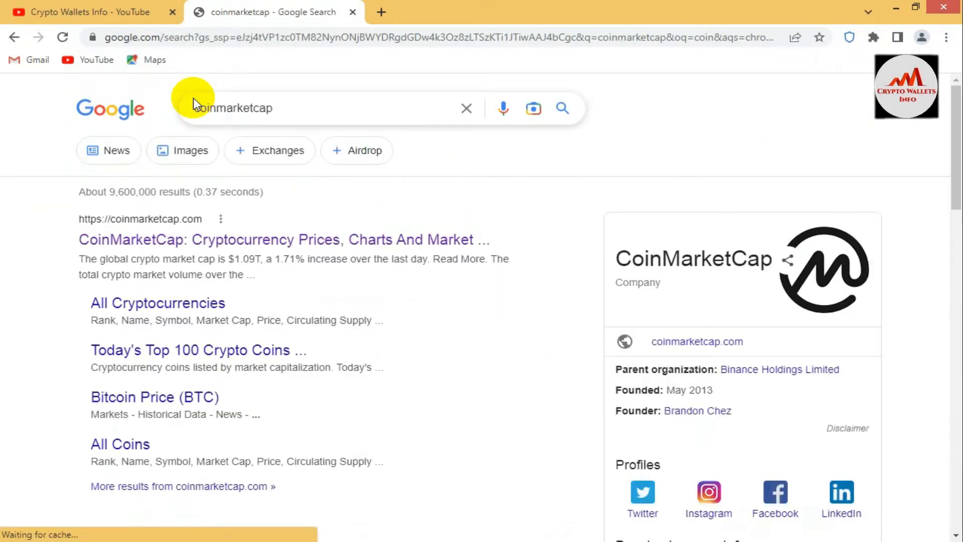
Step: Go to the CoinMarketCap site from the Google results
left_click(203, 239)
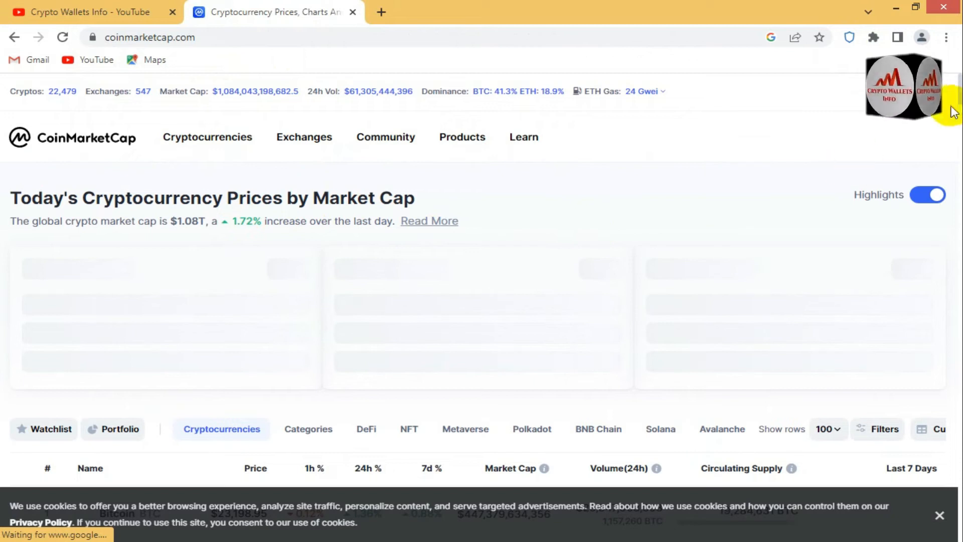
left_click_drag(958, 100, 957, 108)
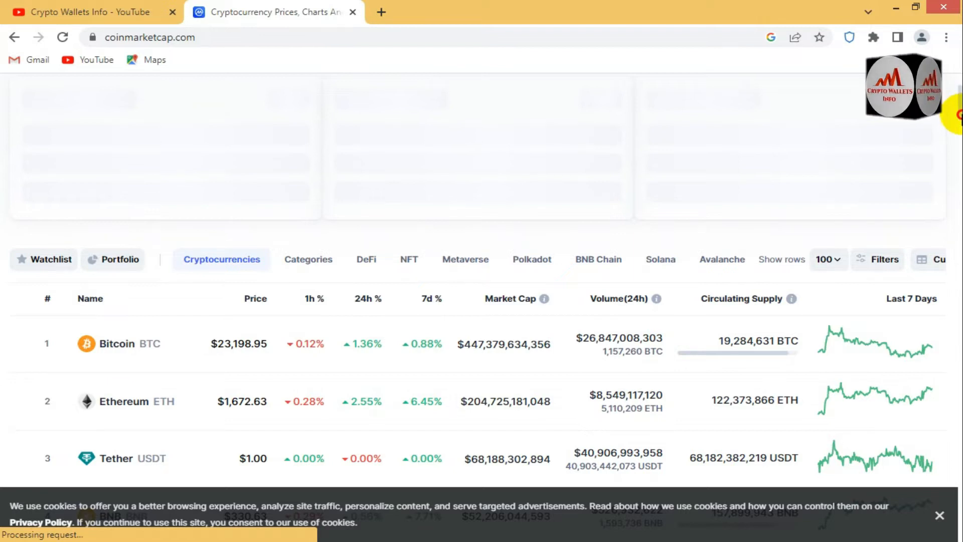
left_click_drag(957, 115, 957, 82)
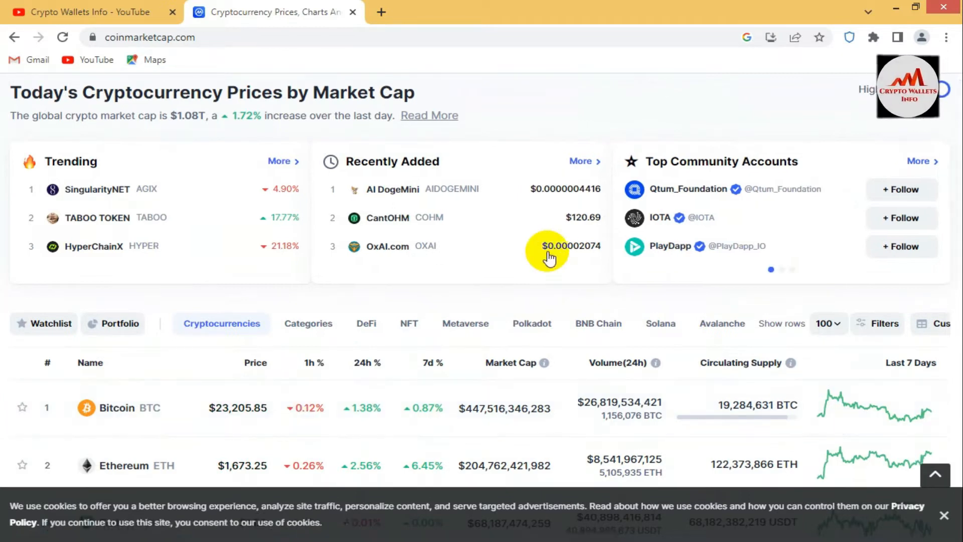
scroll(956, 96, "up", 2)
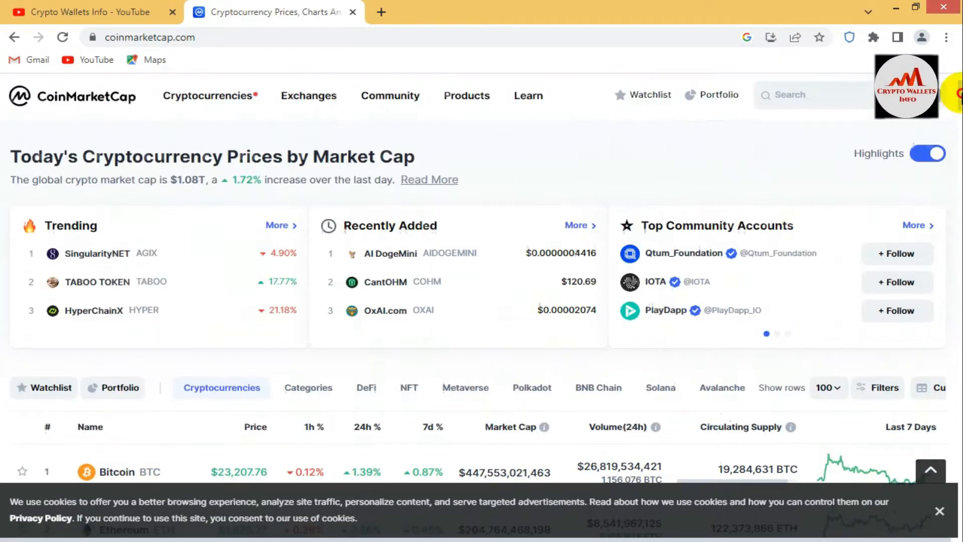
scroll(957, 97, "up", 1)
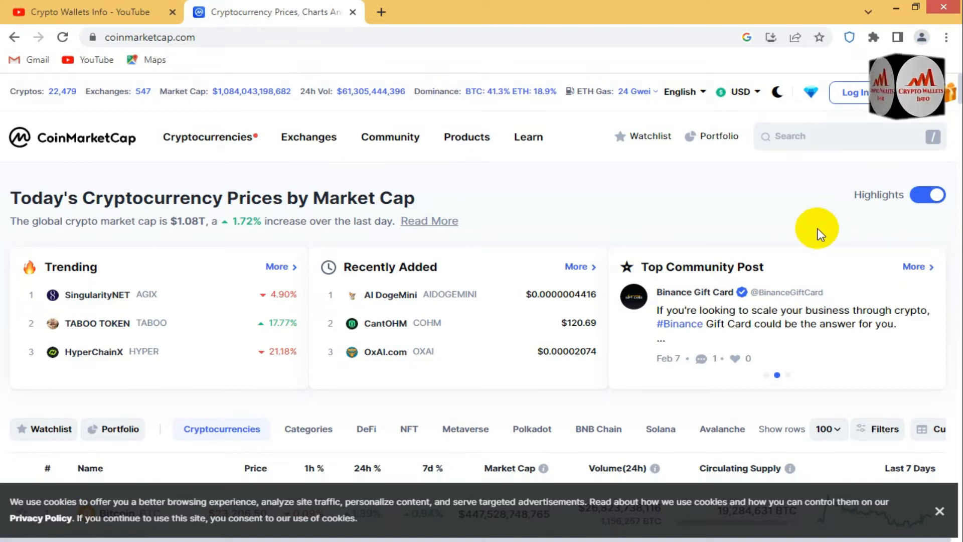
Step: Unlock the Trust Wallet extension with the password to show the $0.00 balance and assets
left_click(850, 41)
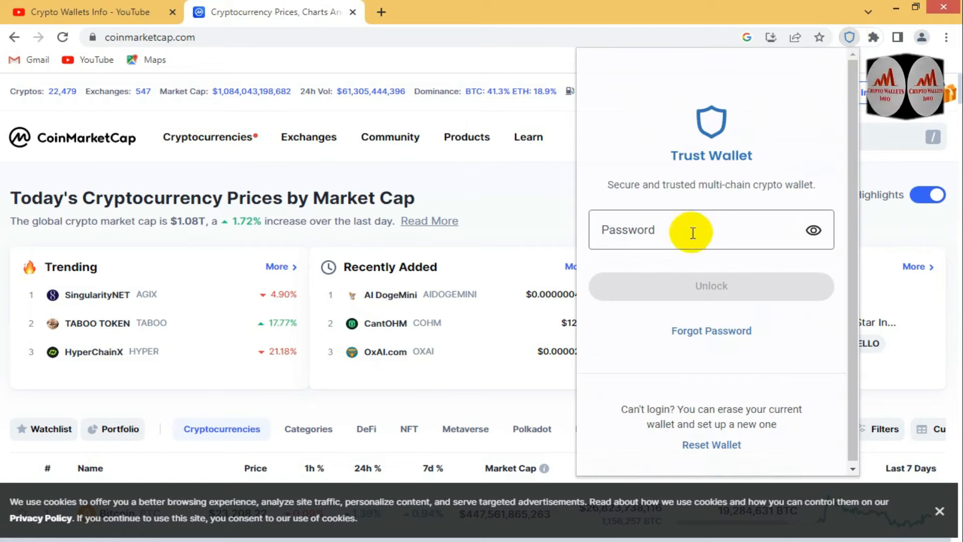
left_click(690, 231)
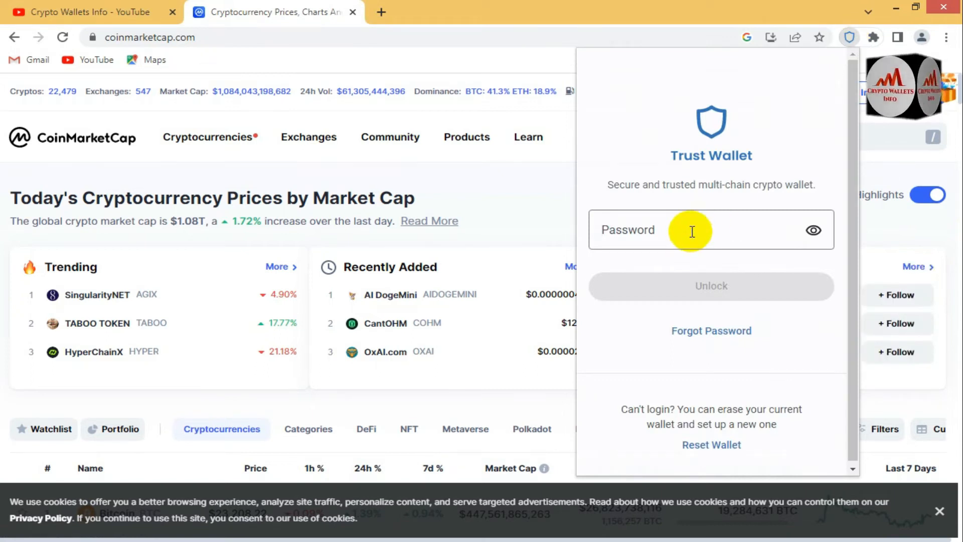
type("aaaaaaa")
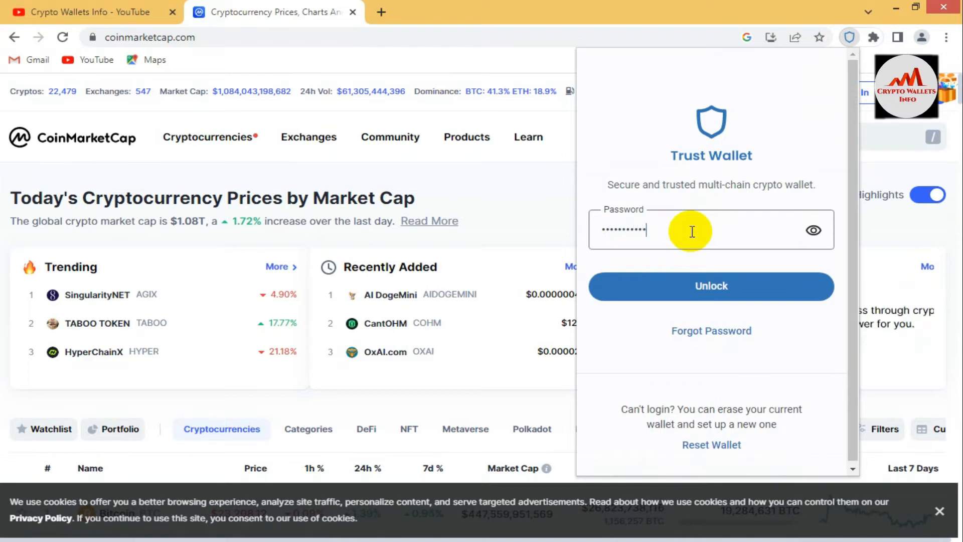
type("aaa")
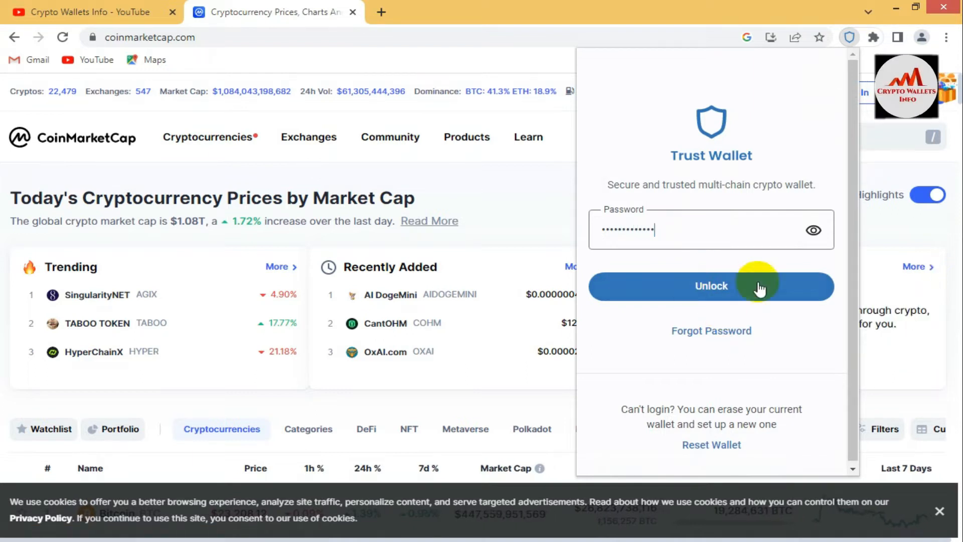
left_click(719, 285)
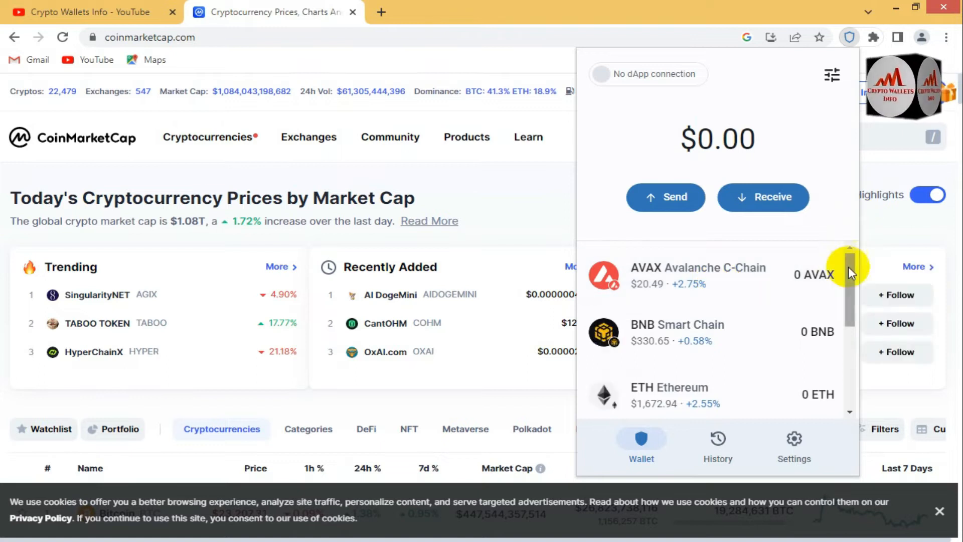
mouse_move(851, 267)
left_mouse_down()
mouse_move(850, 365)
mouse_move(849, 255)
mouse_move(850, 410)
mouse_move(843, 267)
left_mouse_up()
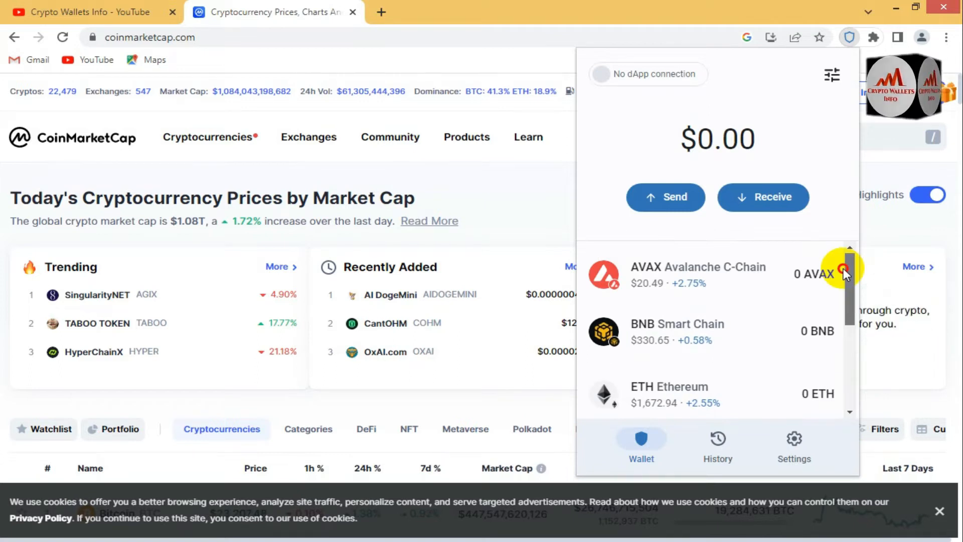
mouse_move(843, 268)
left_mouse_down()
mouse_move(846, 409)
mouse_move(849, 316)
mouse_move(852, 359)
left_mouse_up()
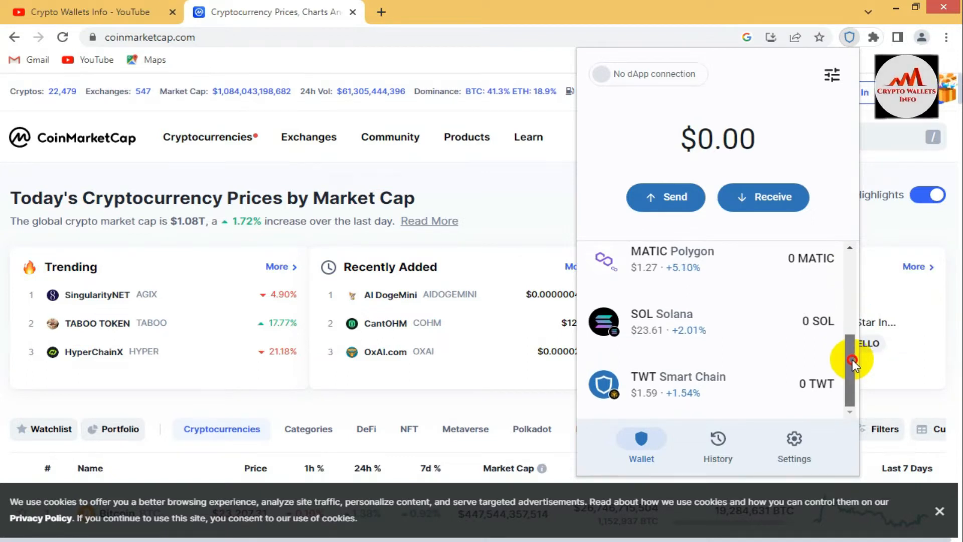
left_click_drag(853, 359, 857, 271)
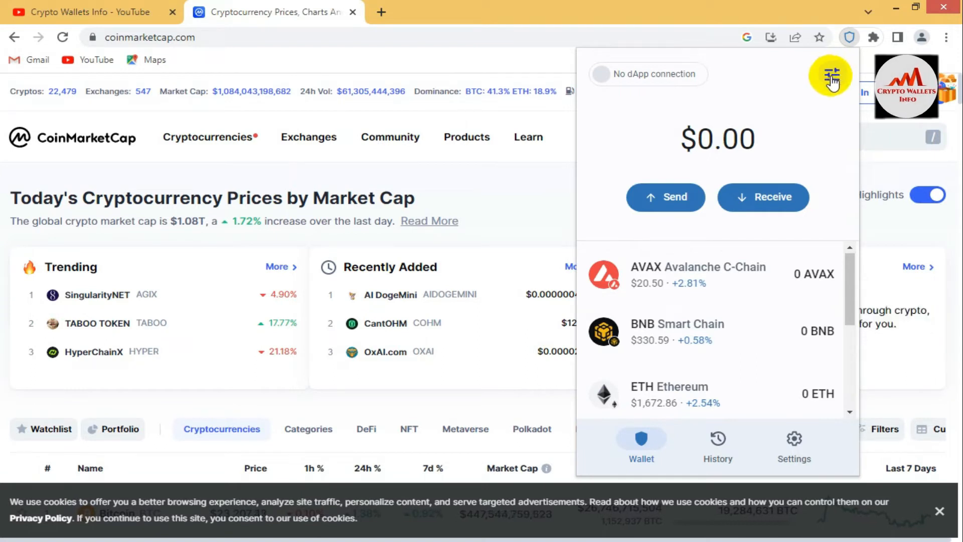
Step: In Manage Tokens, enable BTCB Smart Chain and BTC Solana
left_click(832, 75)
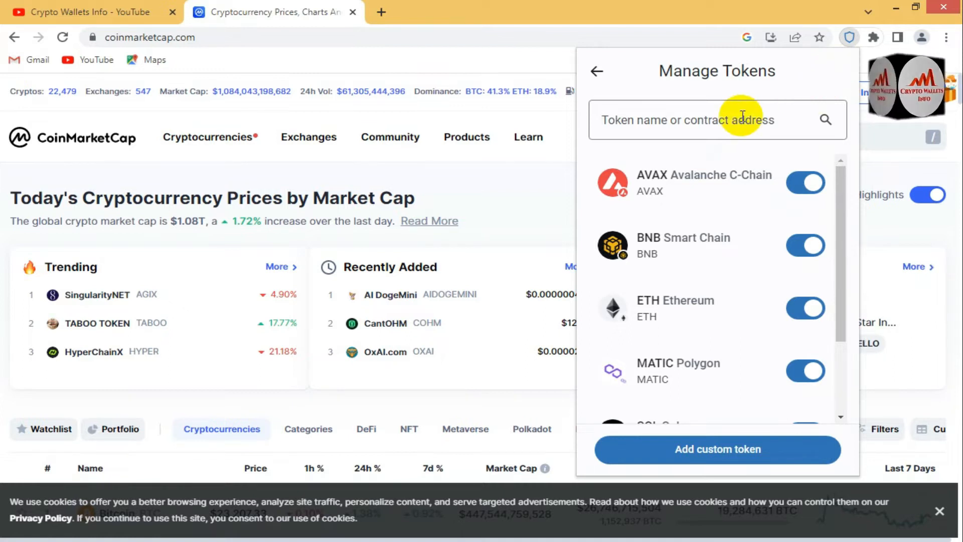
type("btc")
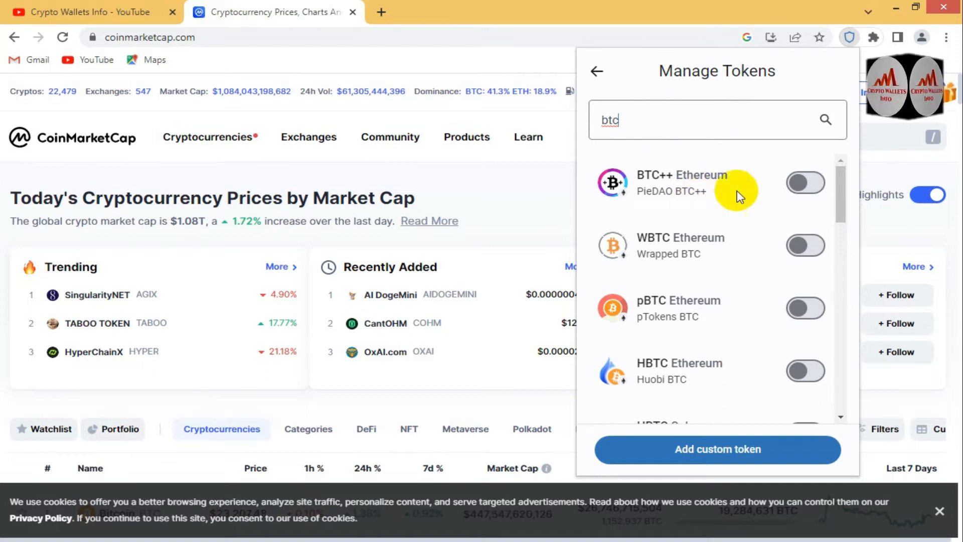
left_click_drag(840, 192, 839, 249)
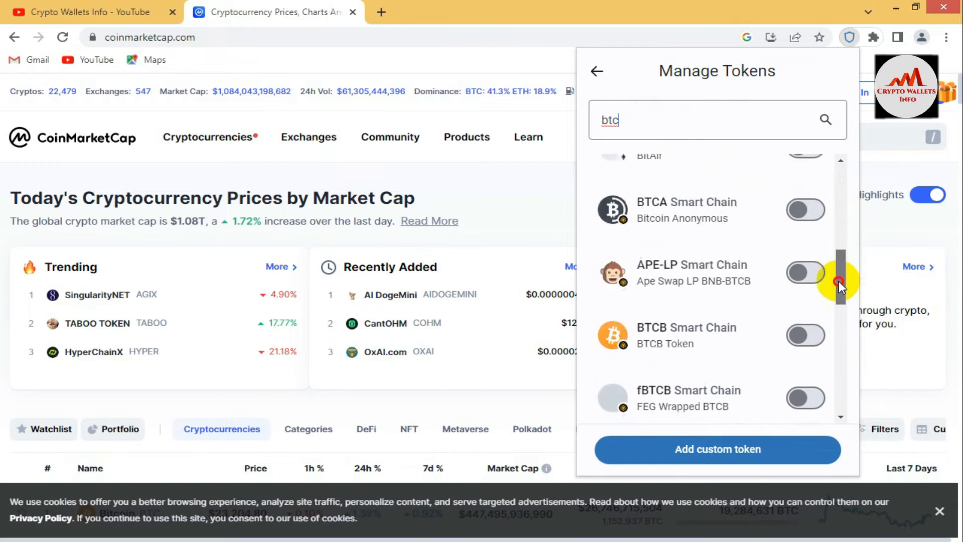
left_click_drag(839, 281, 838, 294)
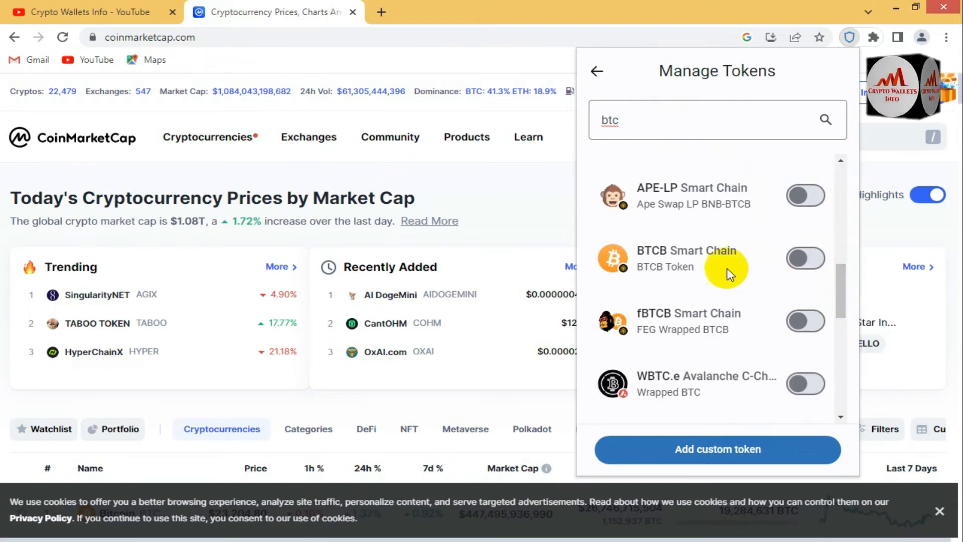
left_click(818, 263)
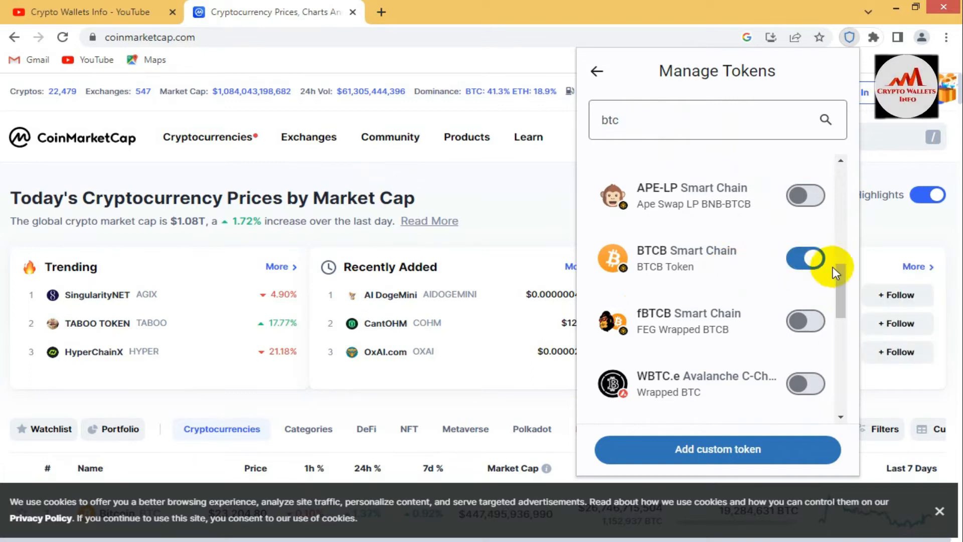
left_click_drag(839, 281, 840, 360)
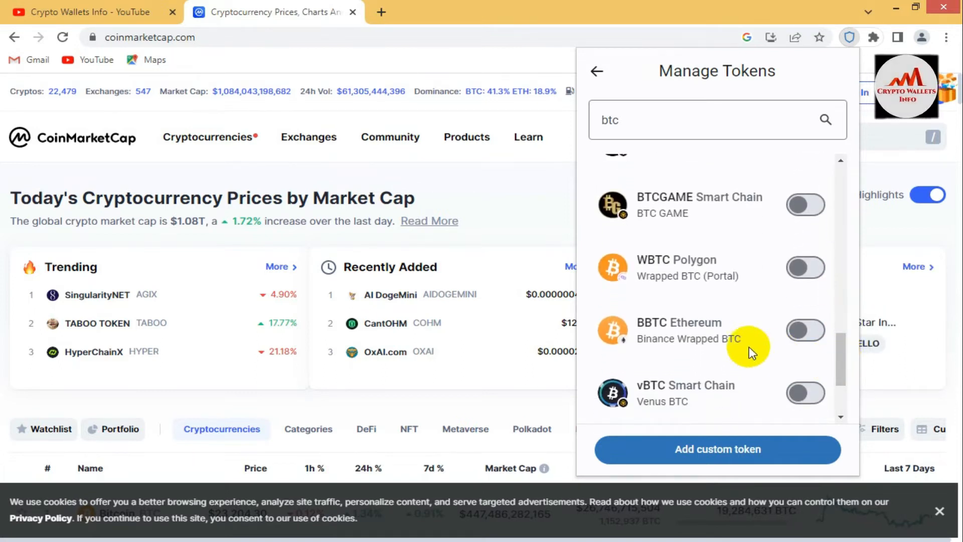
left_click_drag(841, 362, 840, 387)
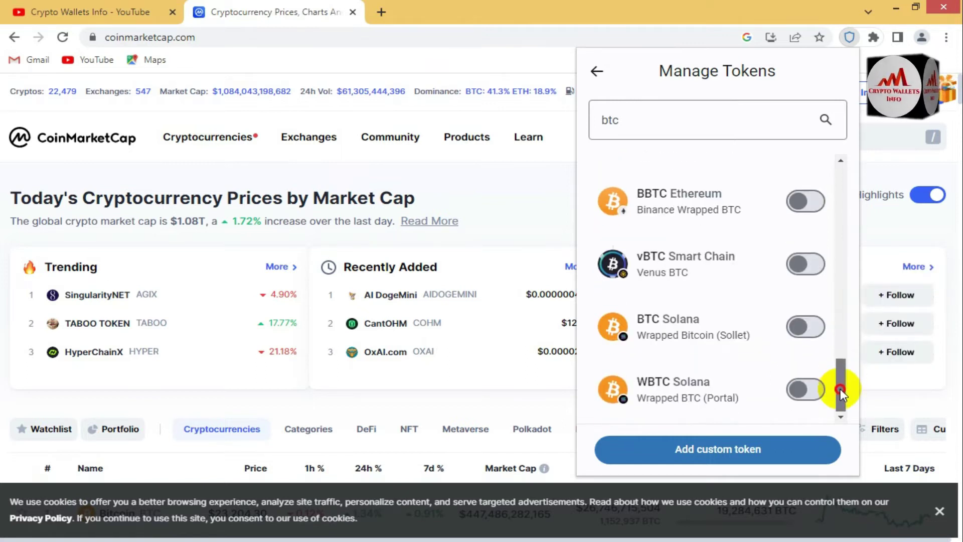
left_click(816, 326)
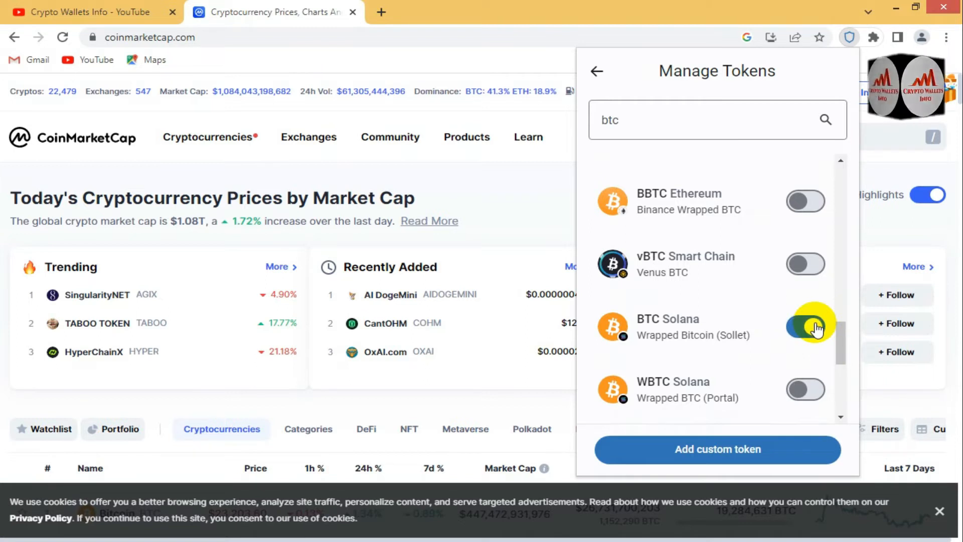
left_click_drag(841, 336, 840, 369)
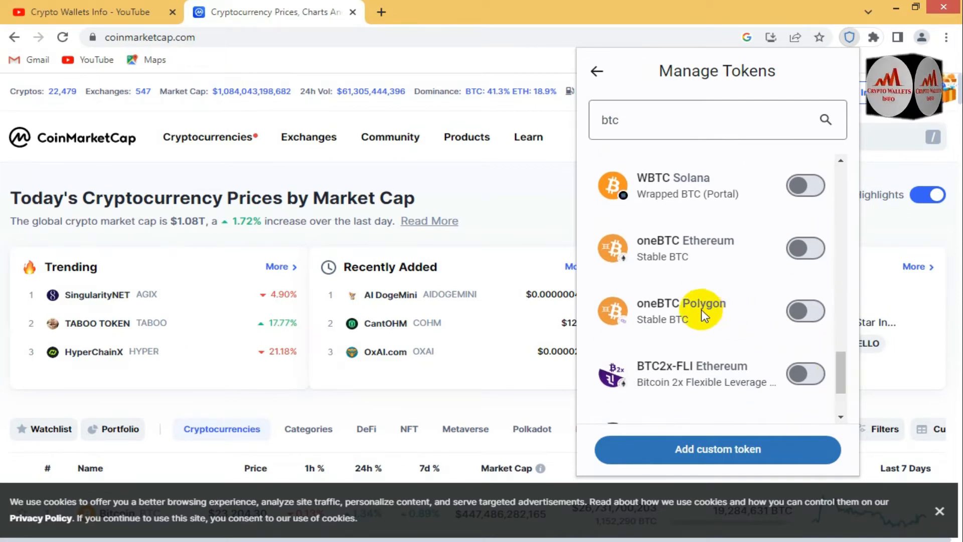
Step: Enable oneBTC Polygon and HBTC Ethereum, then return to the wallet asset list
left_click(805, 311)
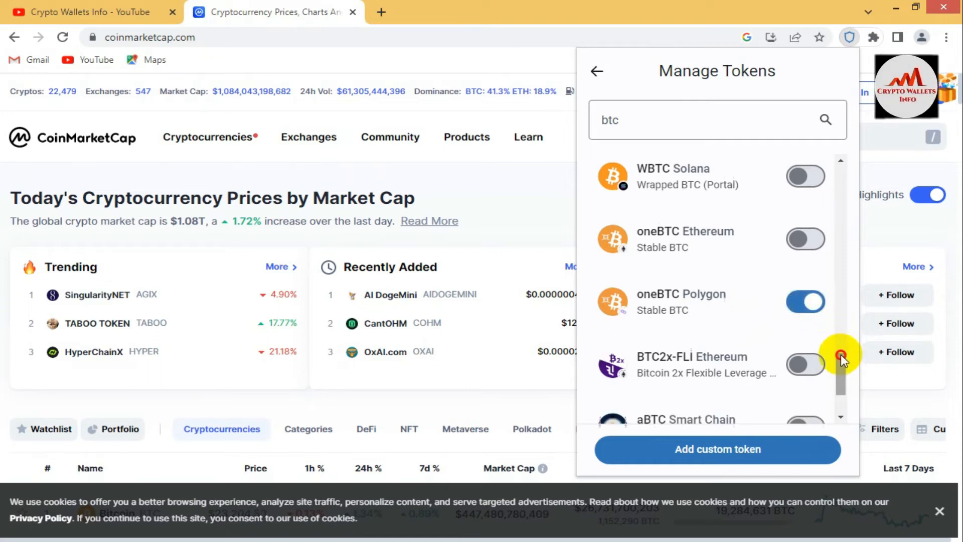
left_click_drag(841, 353, 840, 386)
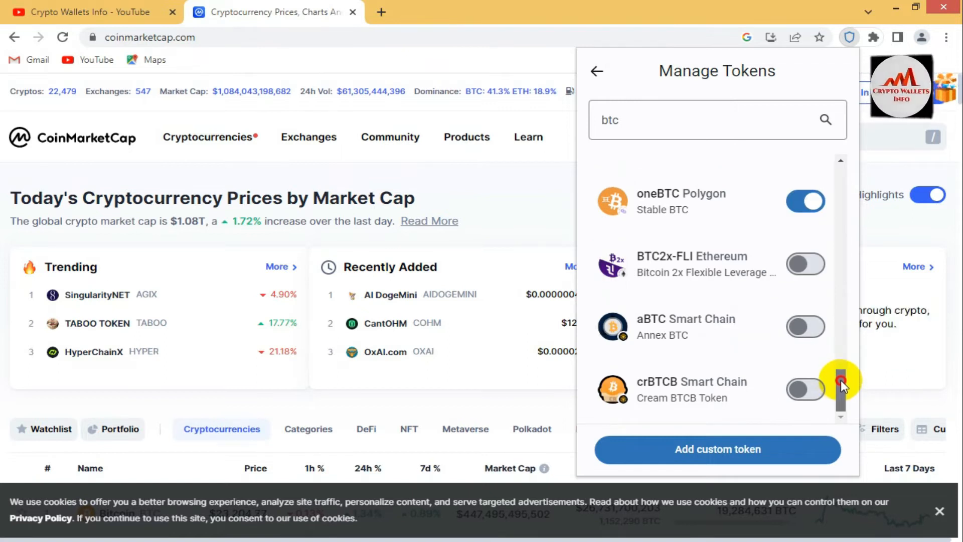
mouse_move(840, 386)
left_mouse_down()
mouse_move(842, 181)
mouse_move(840, 192)
left_mouse_up()
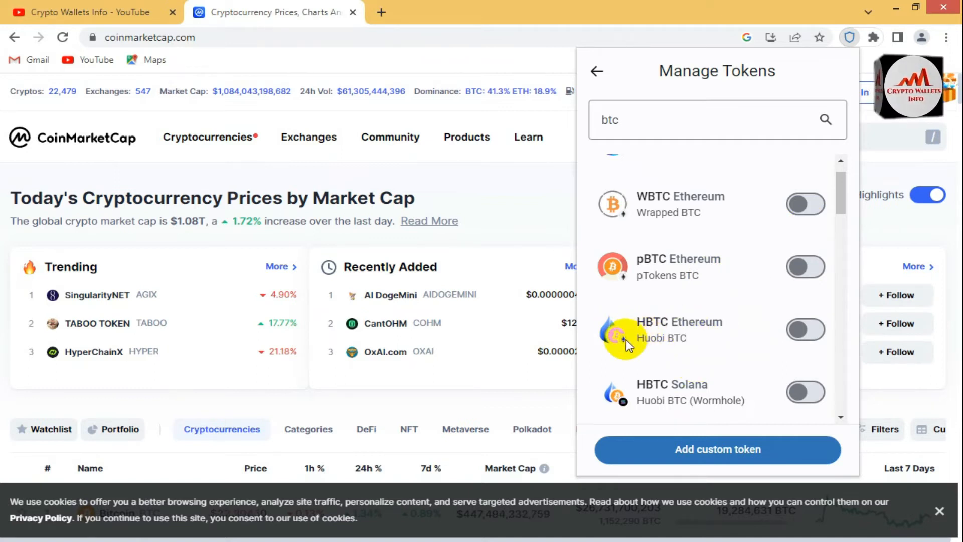
left_click(814, 330)
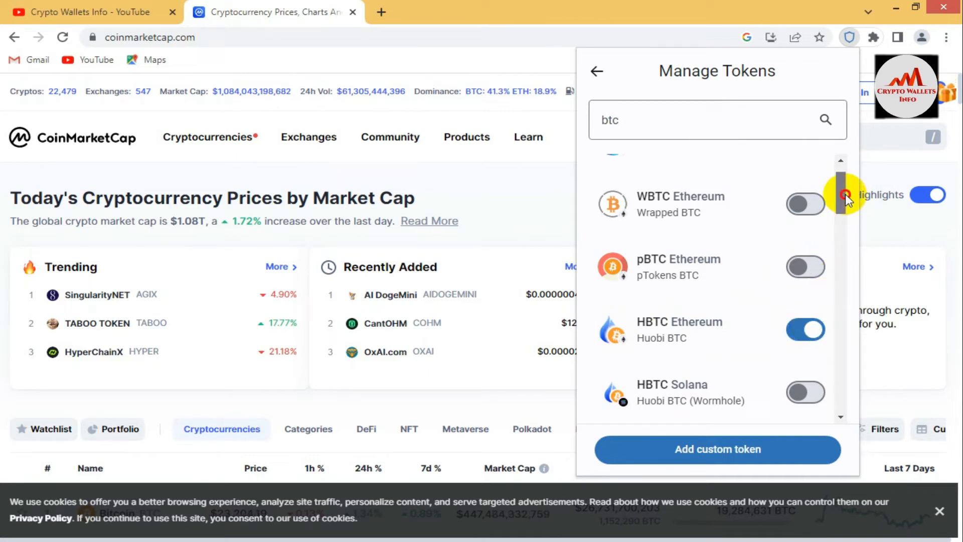
left_click_drag(845, 194, 839, 301)
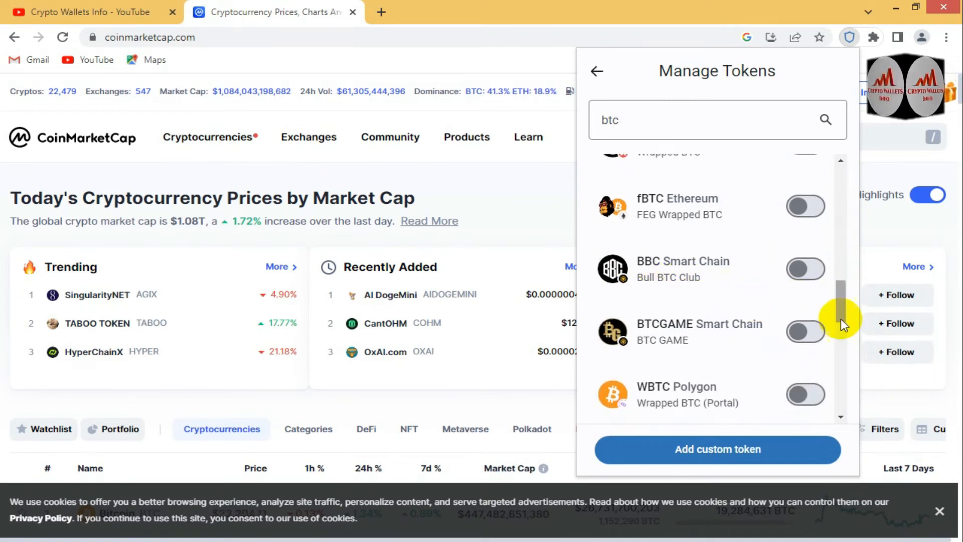
left_click_drag(843, 316, 841, 333)
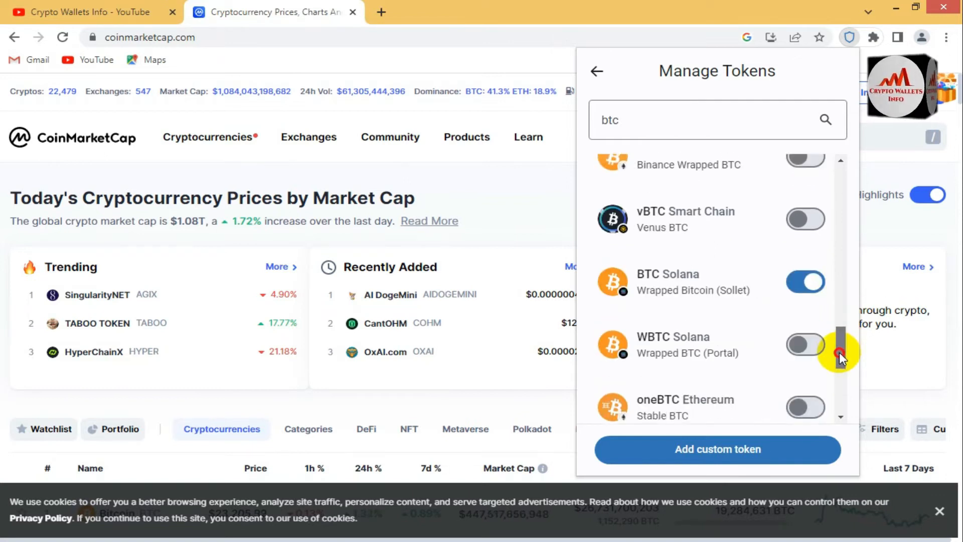
left_click_drag(840, 333, 847, 146)
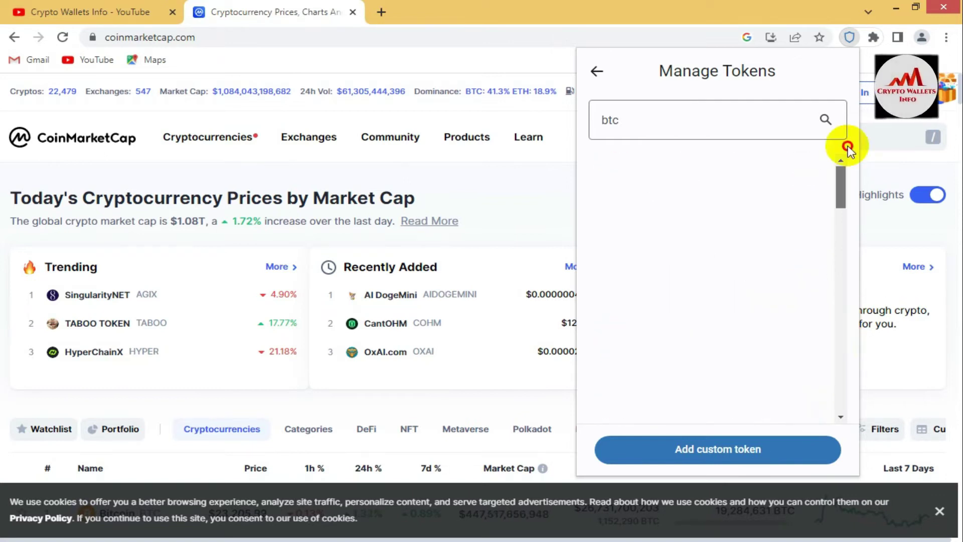
left_click(599, 73)
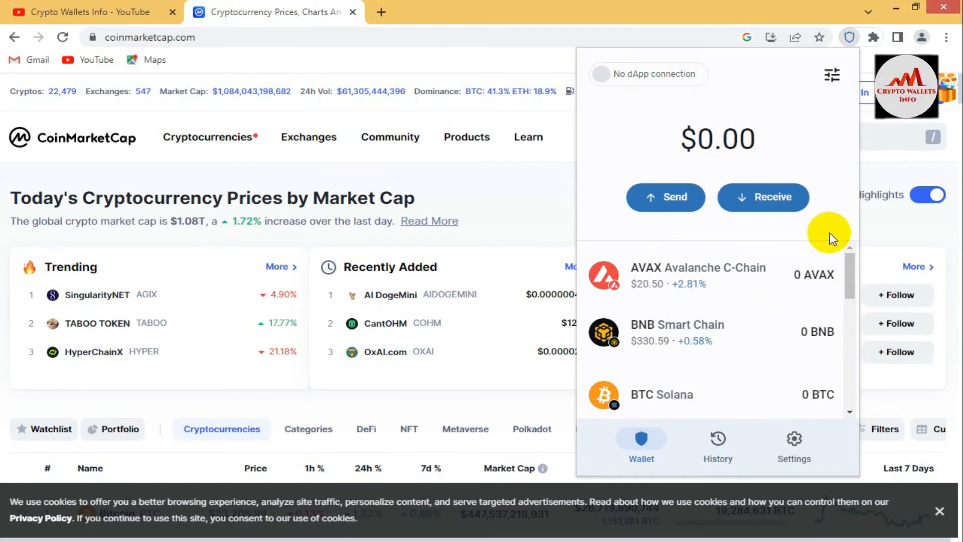
mouse_move(851, 263)
left_mouse_down()
mouse_move(854, 353)
mouse_move(851, 295)
left_mouse_up()
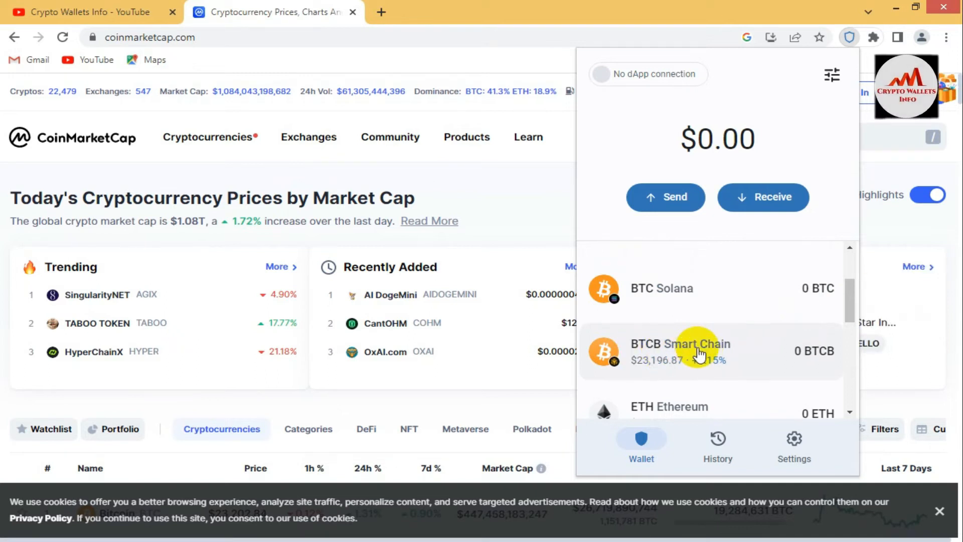
Step: Show the BTCB receive QR address and highlight its 'on Smart Chain' network text
left_click(692, 351)
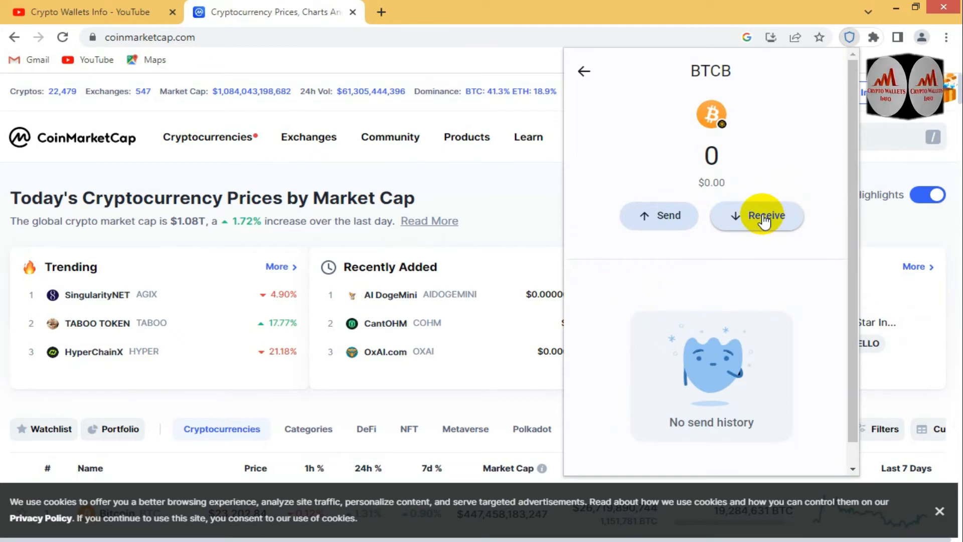
left_click(765, 219)
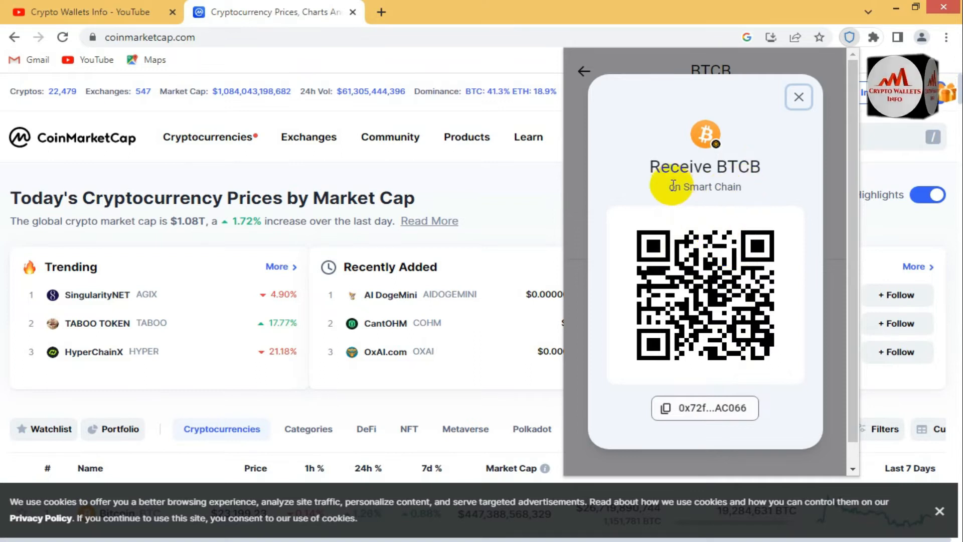
left_click_drag(669, 186, 743, 186)
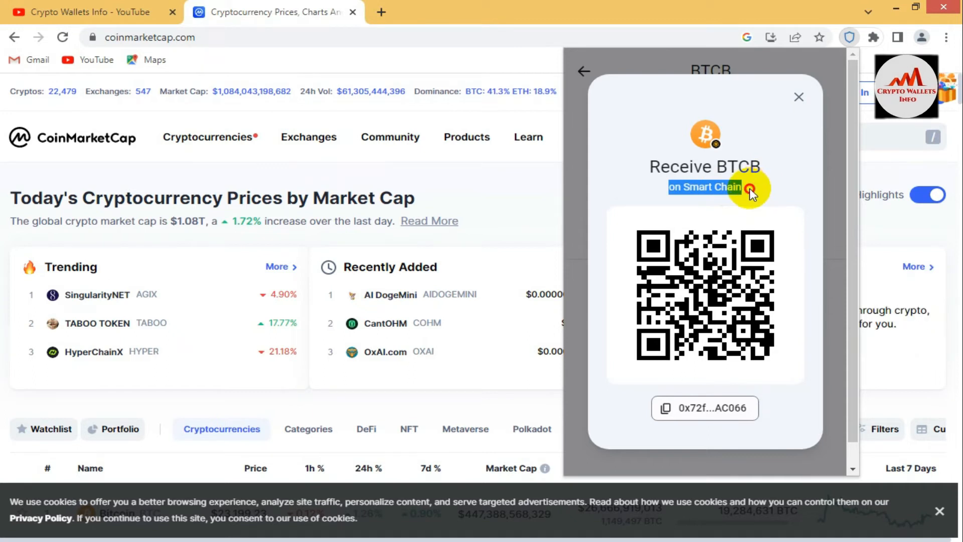
Step: Re-highlight the Smart Chain network name, then close the BTCB receive QR dialog
left_click(750, 189)
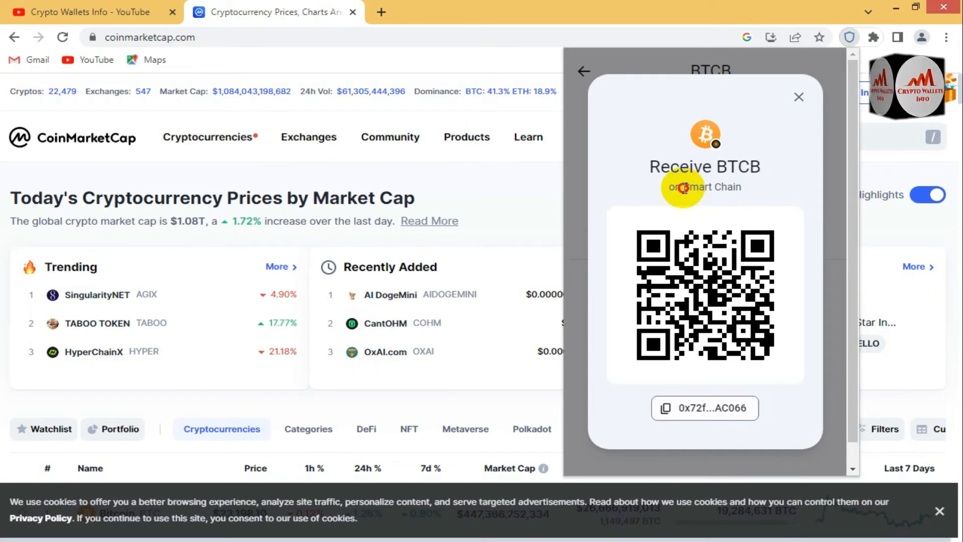
left_click_drag(683, 188, 744, 190)
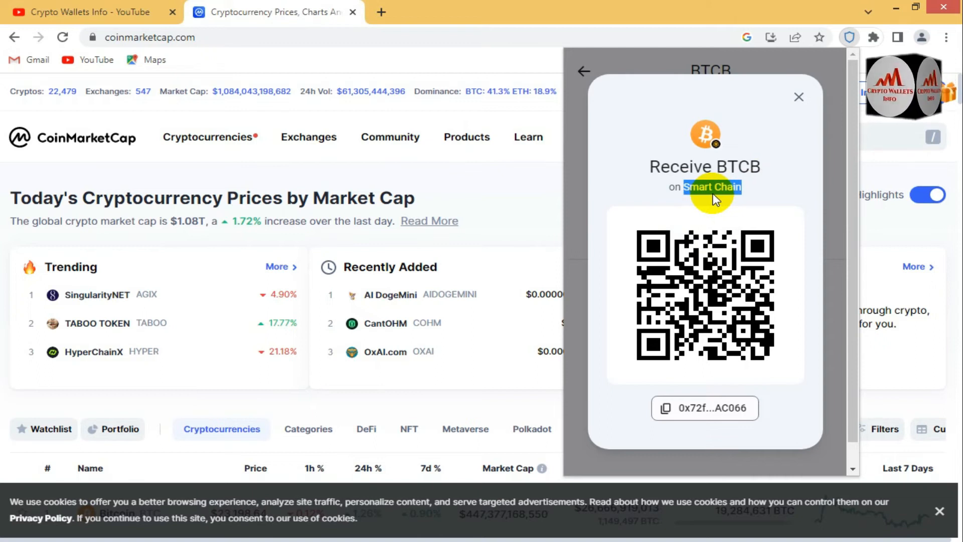
left_click(799, 97)
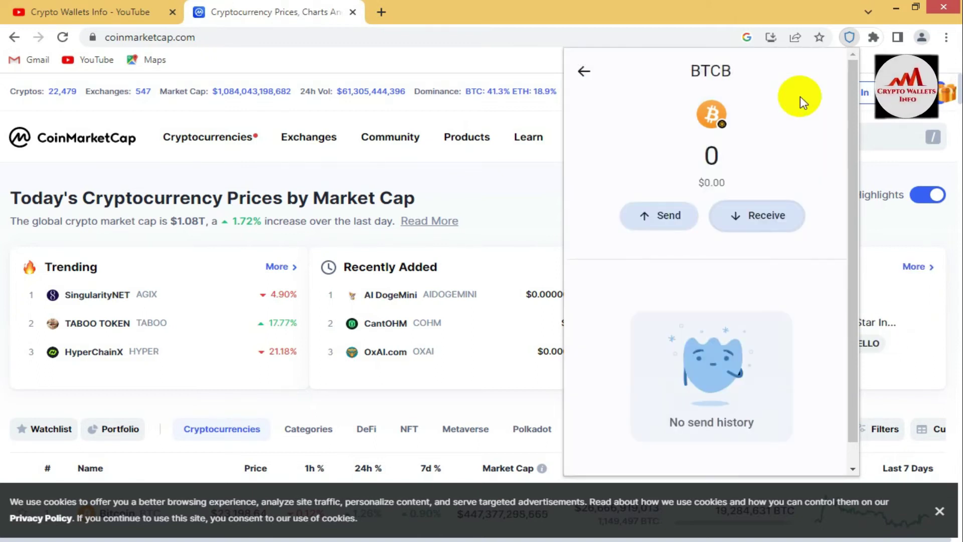
Step: Show the BTC on Solana receive QR address from its token page, then close the dialog
left_click(583, 72)
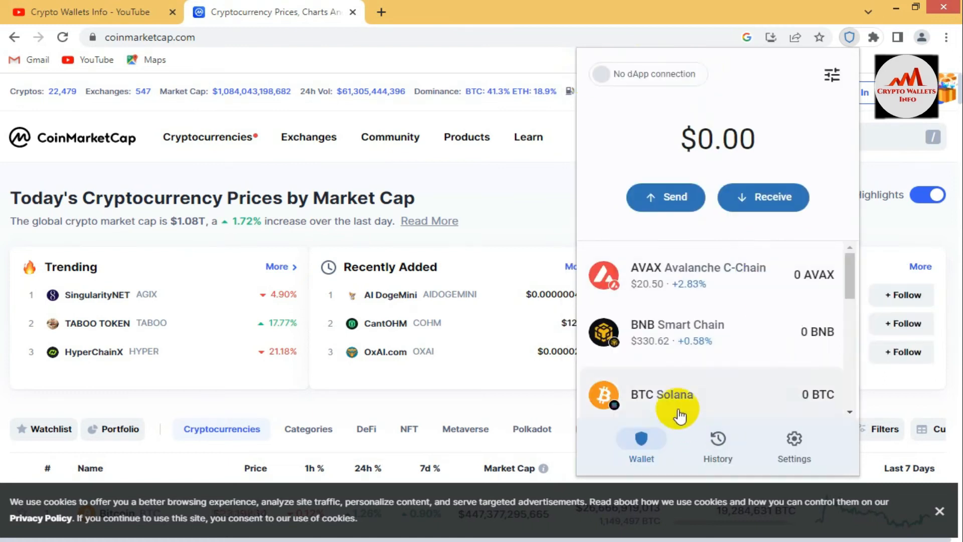
left_click(685, 393)
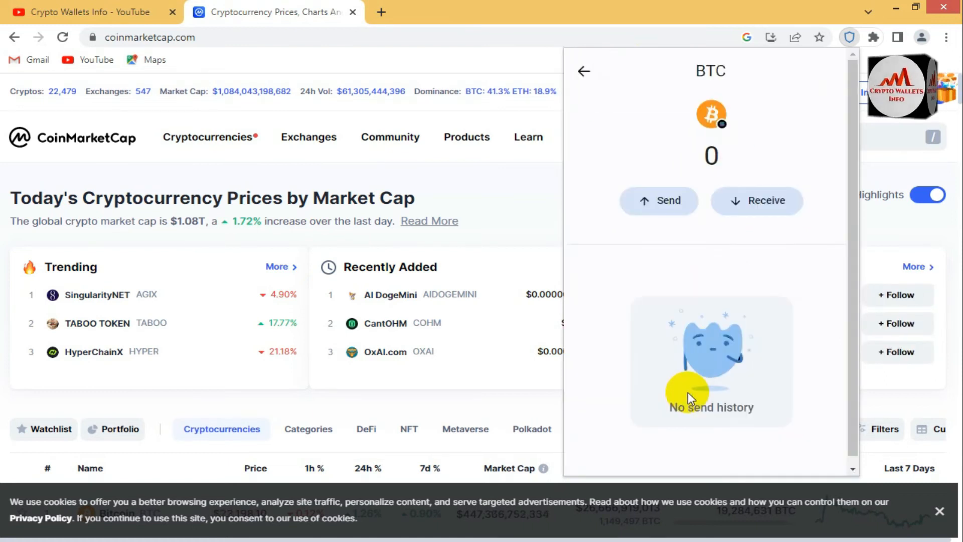
left_click(762, 205)
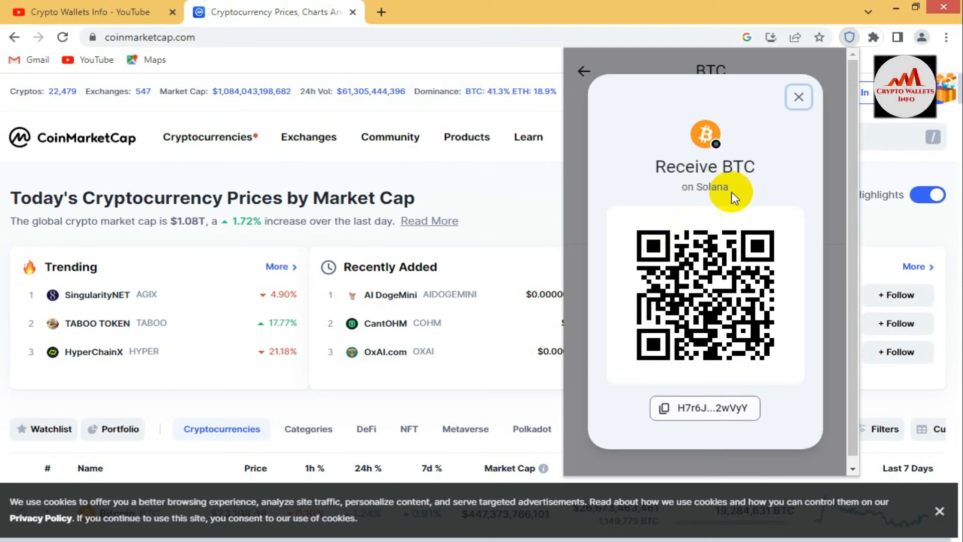
left_click(798, 96)
Step: Show the oneBTC on Polygon receive QR address from its token page
left_click(584, 73)
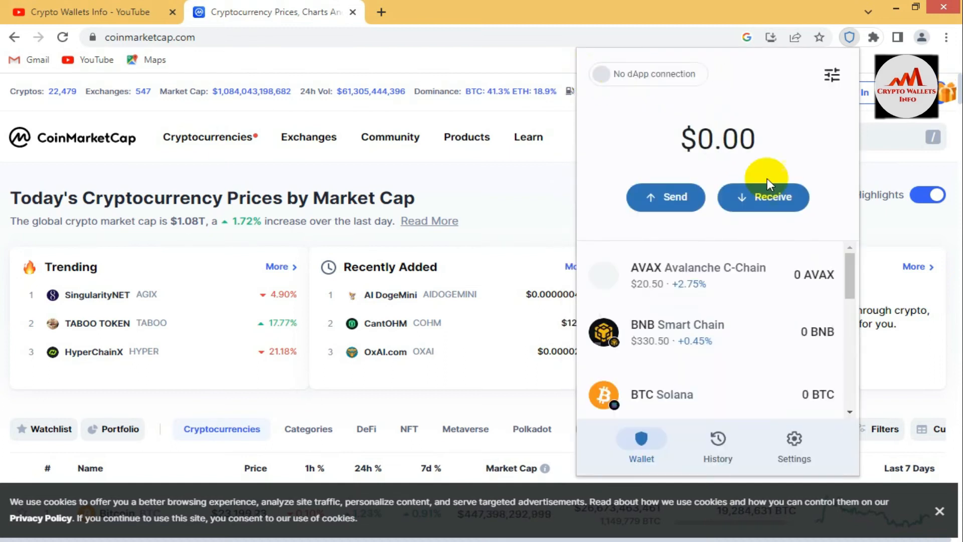
left_click_drag(851, 268, 859, 362)
left_click(728, 361)
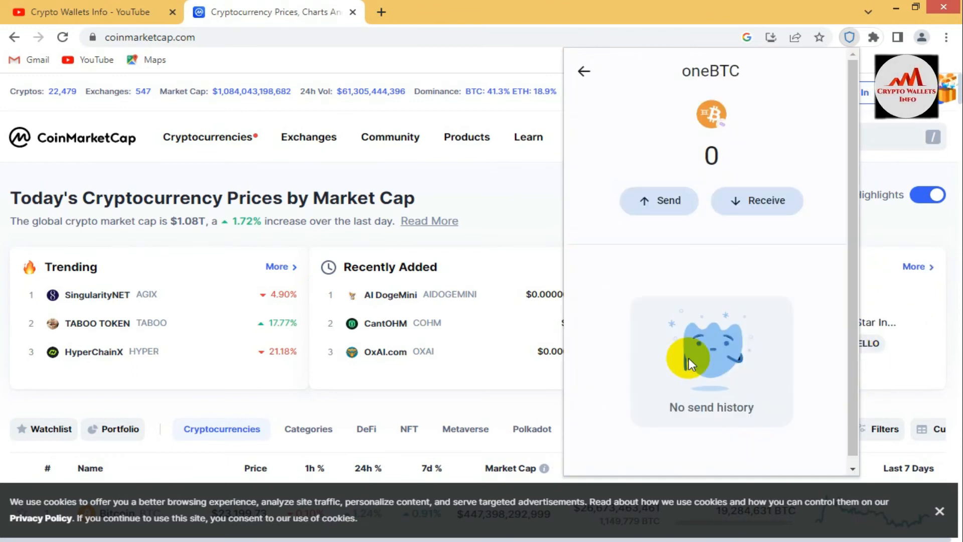
left_click(783, 200)
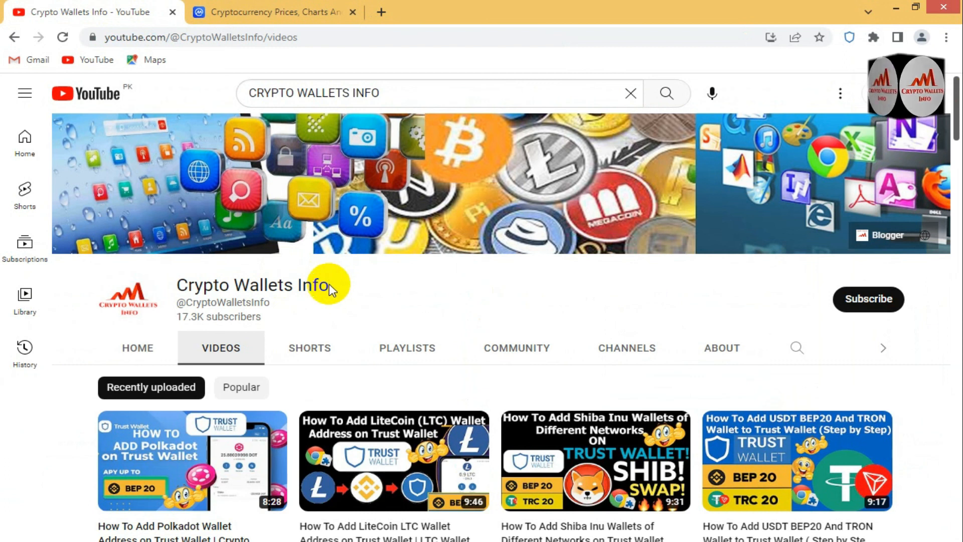
Step: Highlight the Crypto Wallets Info channel name on YouTube, then clear the highlight
left_click_drag(329, 285, 179, 286)
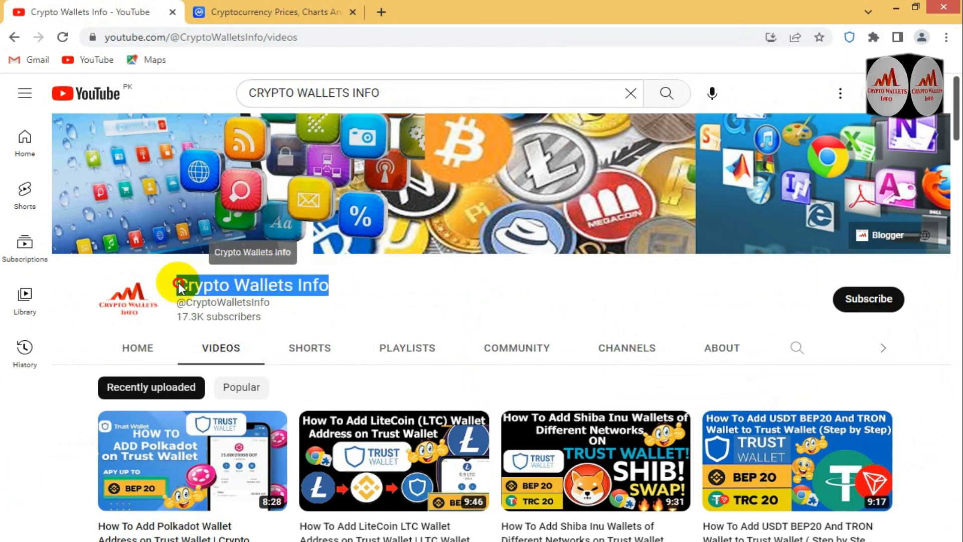
left_click(338, 280)
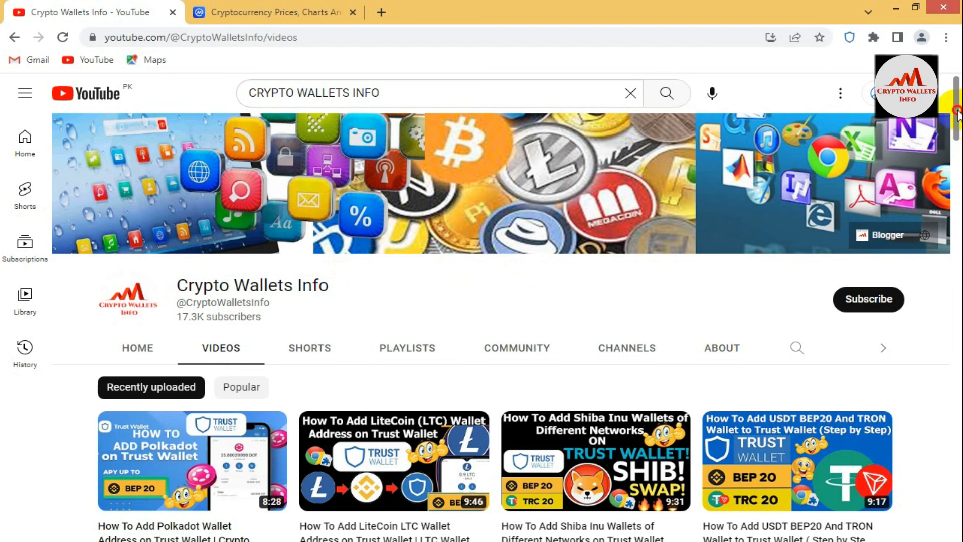
left_click_drag(956, 111, 956, 125)
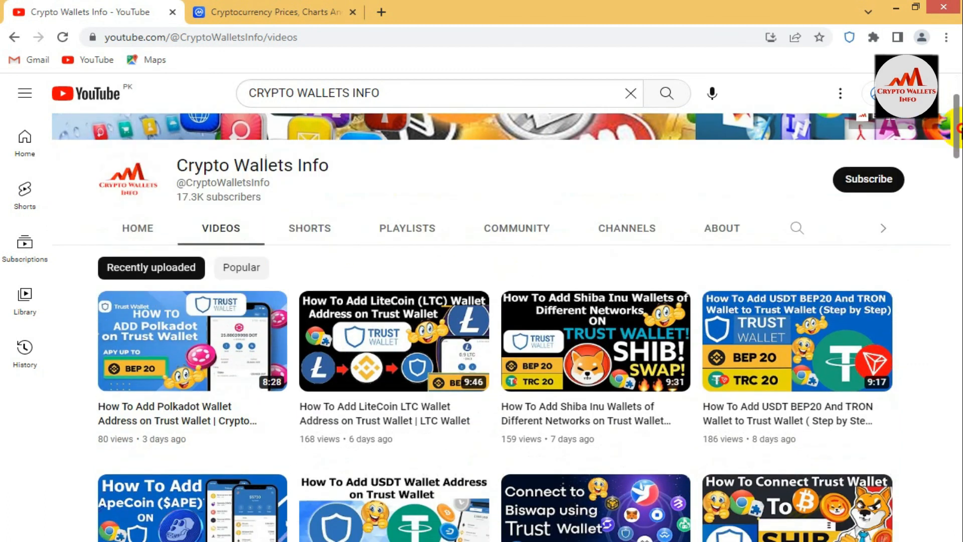